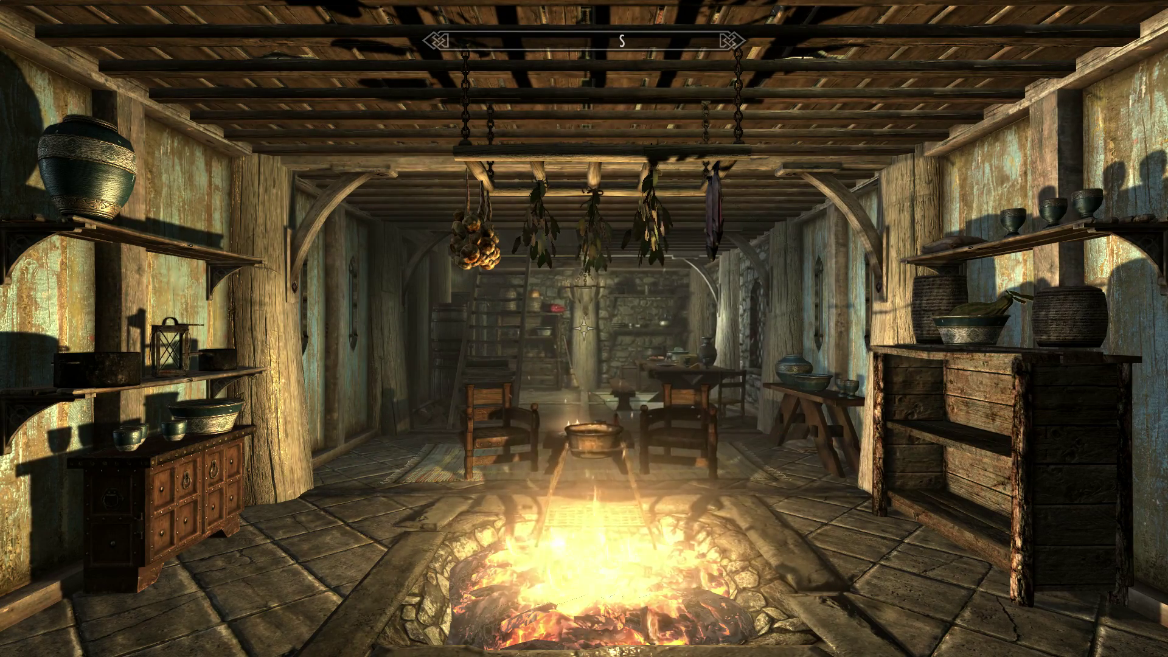
Ready the equipped flame spells in both hands with the R key
{"action": "key", "text": "r"}
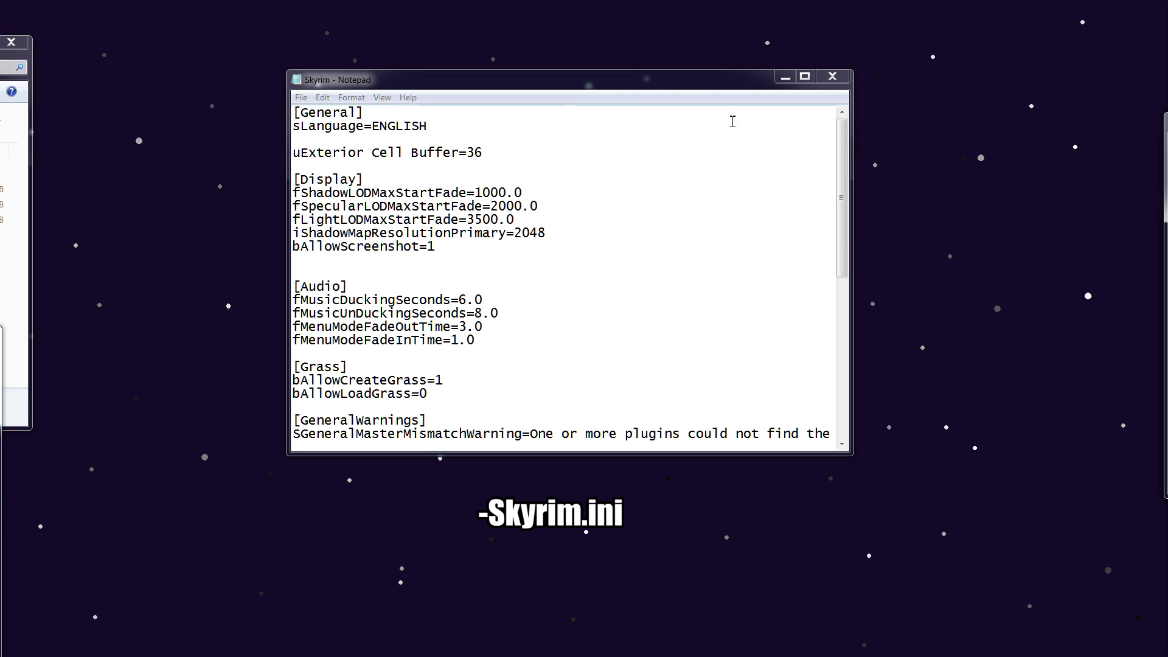
Scroll through Skyrim.ini to review its General and Display settings
{"action": "mouse_move", "coordinate": [843, 159]}
{"action": "left_mouse_down"}
{"action": "mouse_move", "coordinate": [847, 324]}
{"action": "mouse_move", "coordinate": [845, 164]}
{"action": "left_mouse_up"}
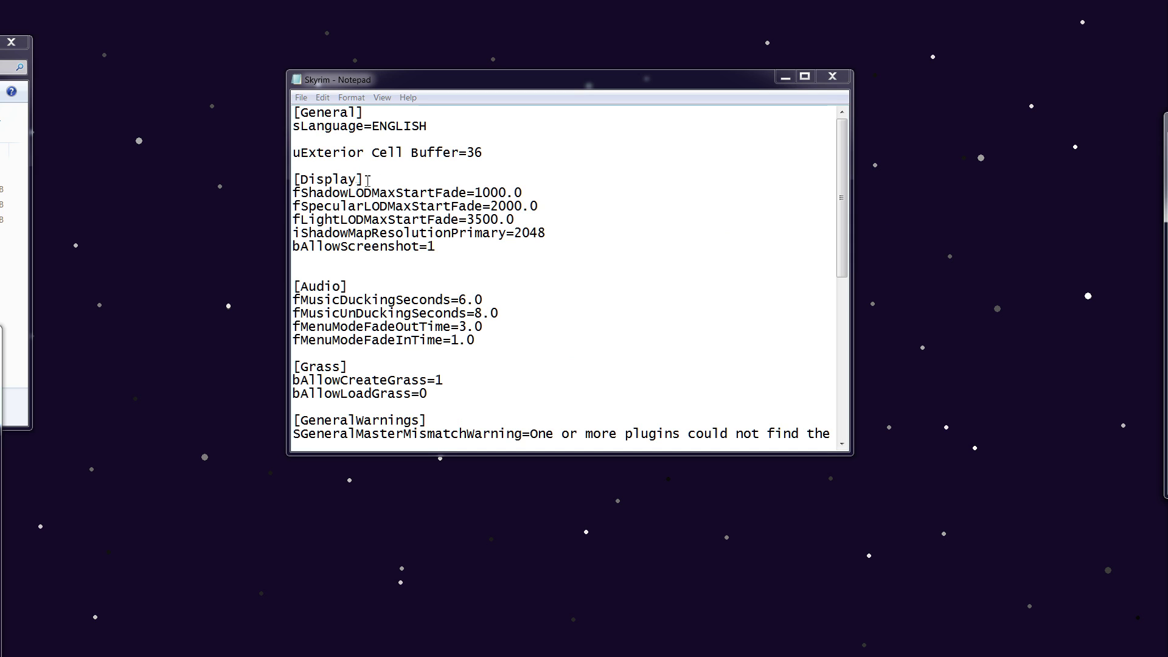
Paste fDefaultWorldFOV=95 and fDefault1stPersonFOV=95 onto the blank line after bAllowScreenshot=1
{"action": "left_click", "coordinate": [311, 262]}
{"action": "right_click", "coordinate": [311, 262]}
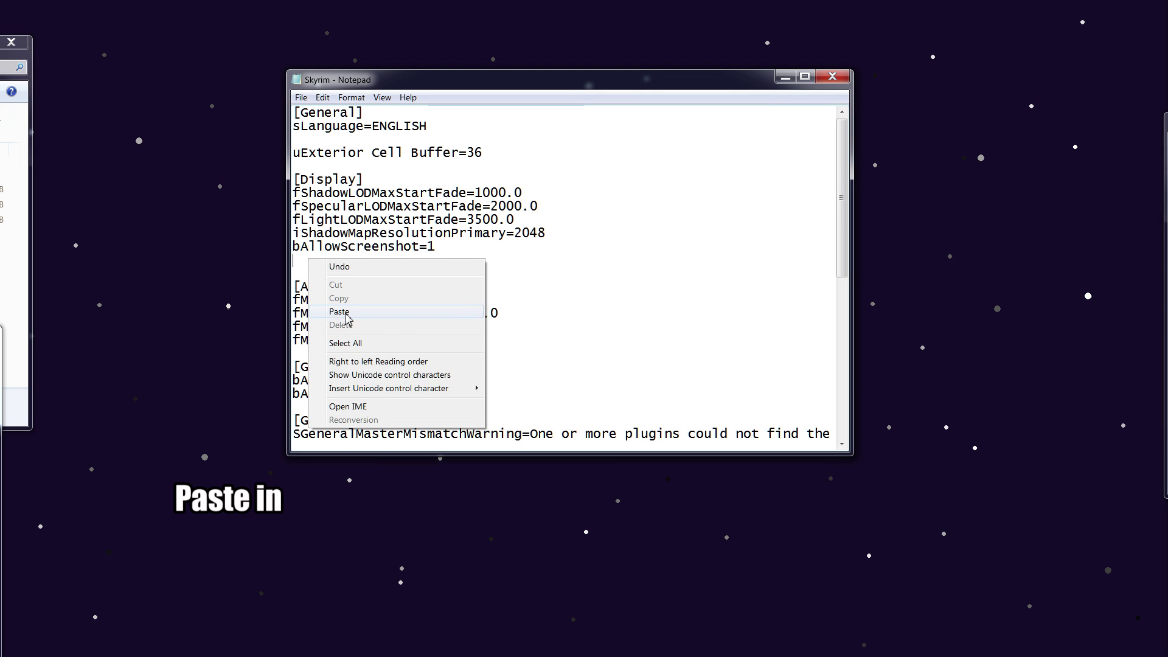
{"action": "left_click", "coordinate": [346, 312]}
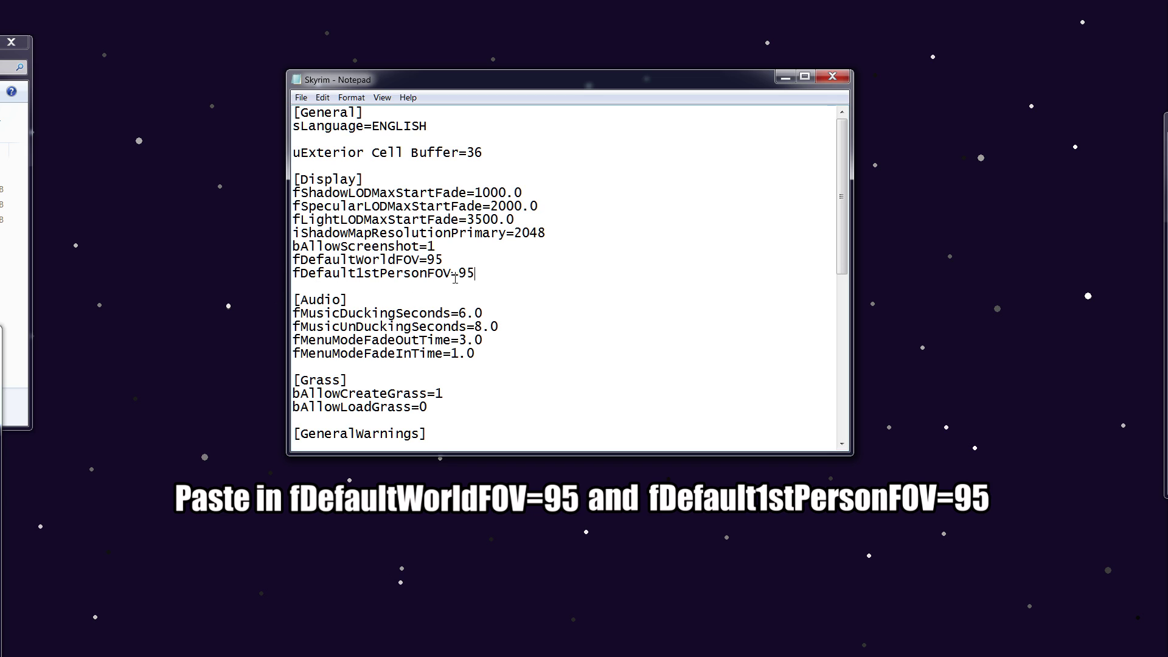
Save Skyrim.ini and close Notepad
{"action": "left_click", "coordinate": [301, 97]}
{"action": "left_click", "coordinate": [326, 140]}
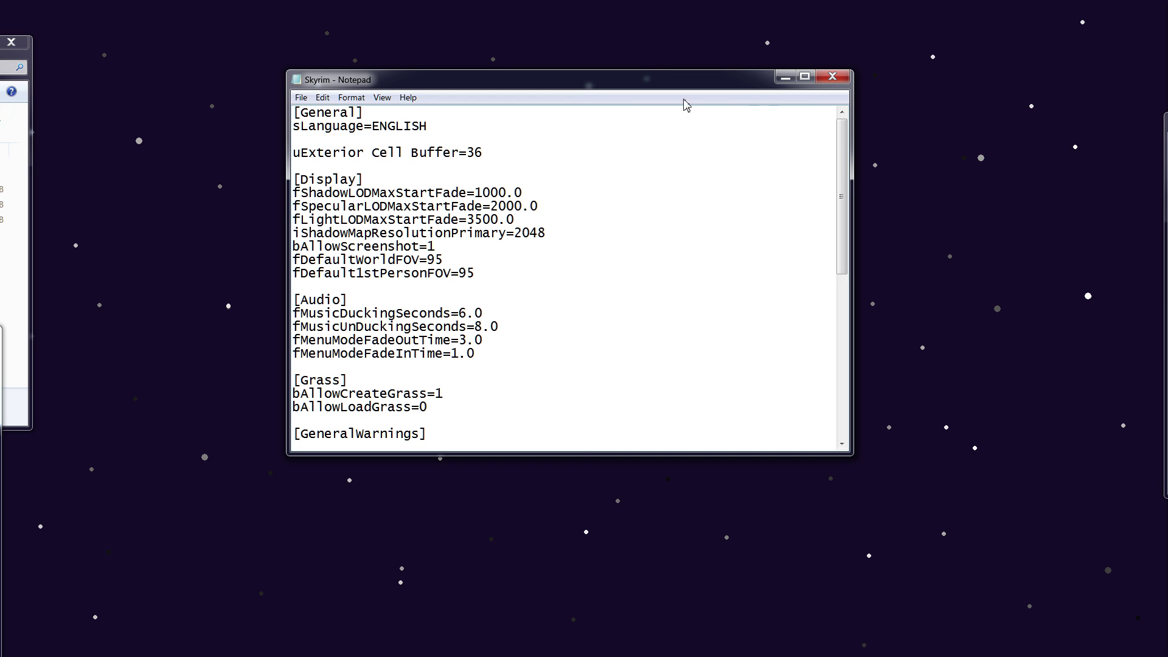
{"action": "left_click", "coordinate": [830, 77]}
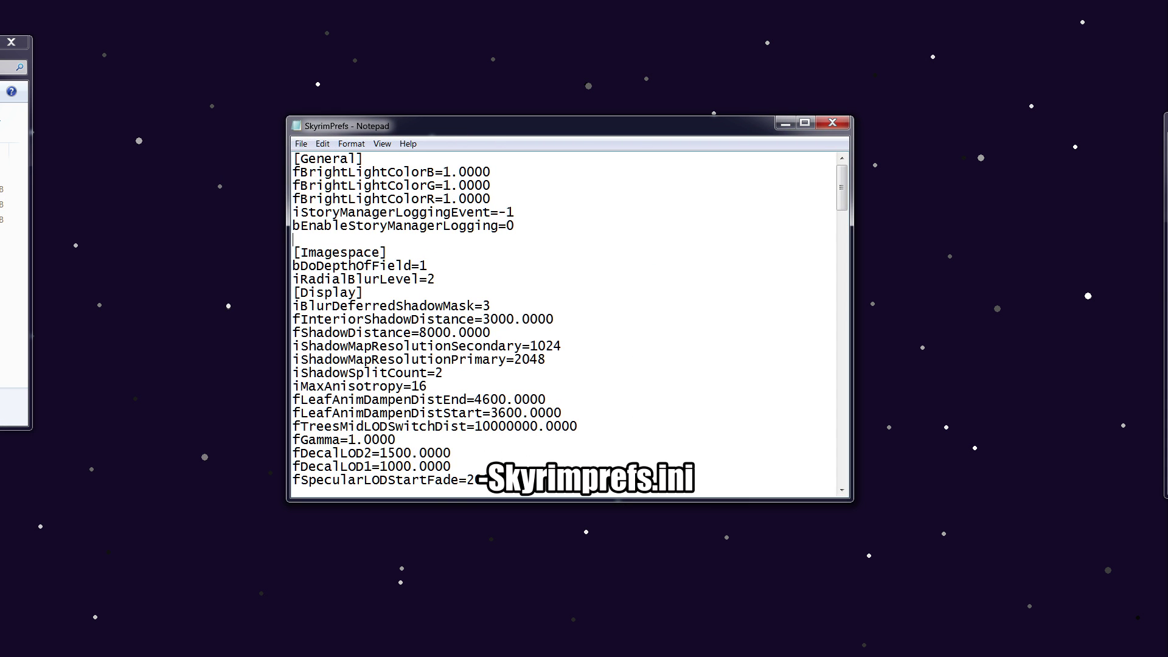
Paste fDefaultFOV=95 onto the blank General line before [Imagespace]
{"action": "left_click", "coordinate": [1149, 232]}
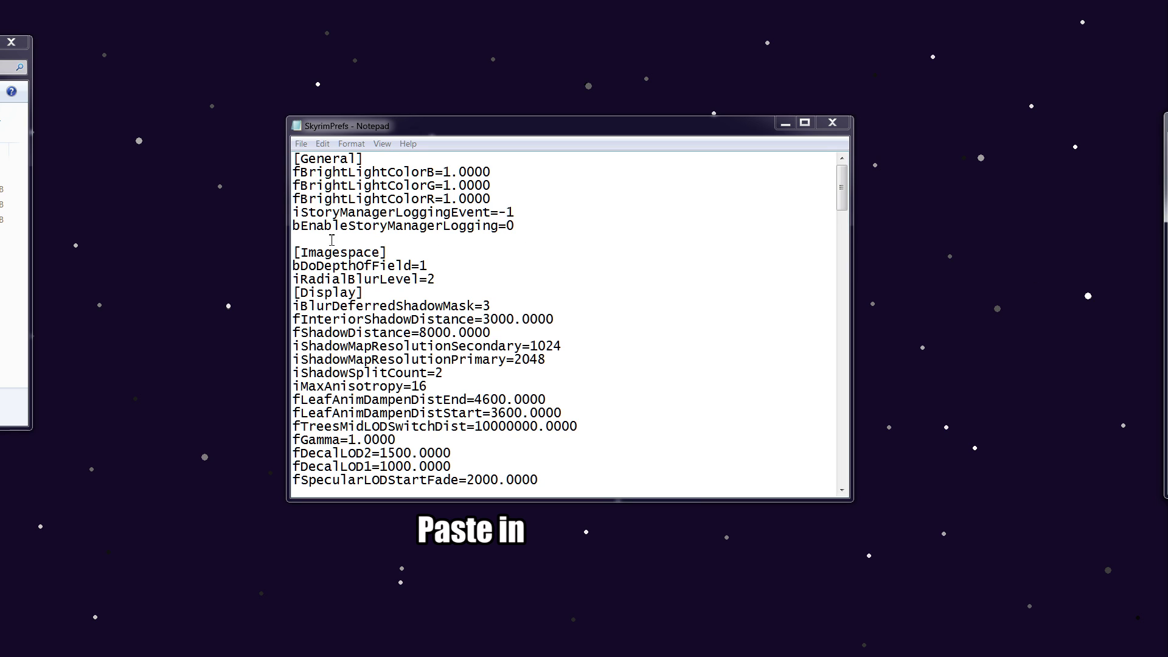
{"action": "left_click", "coordinate": [295, 239]}
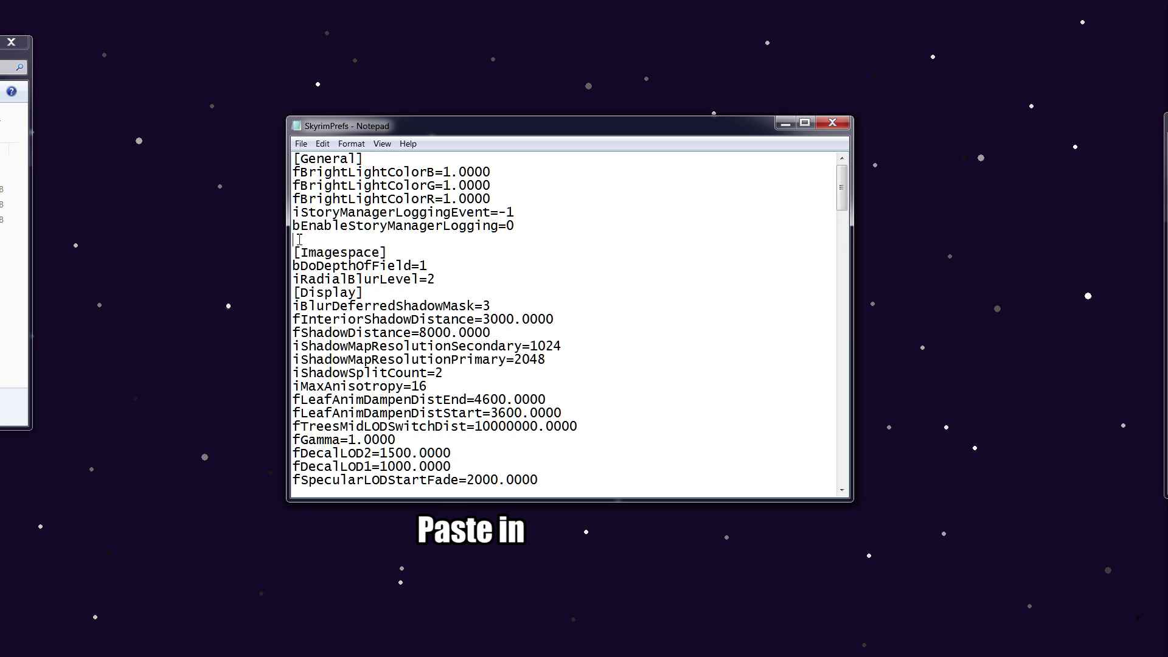
{"action": "right_click", "coordinate": [297, 239]}
{"action": "left_click", "coordinate": [329, 292]}
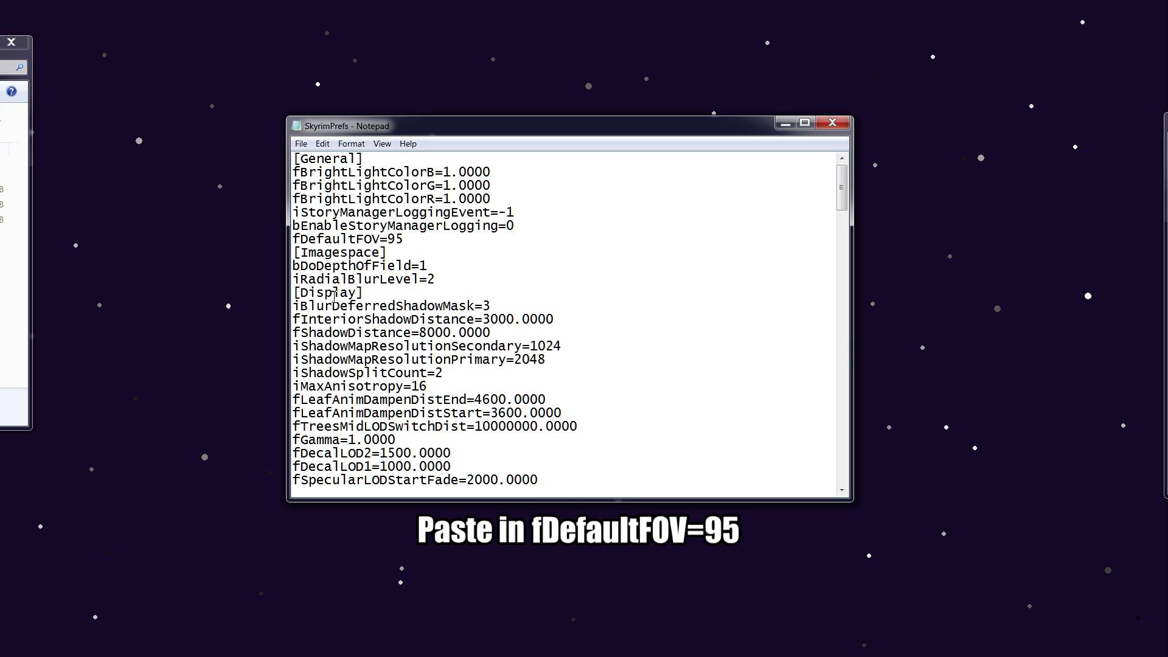
Save SkyrimPrefs.ini and close Notepad
{"action": "left_click", "coordinate": [301, 144]}
{"action": "left_click", "coordinate": [319, 187]}
{"action": "left_click", "coordinate": [832, 123]}
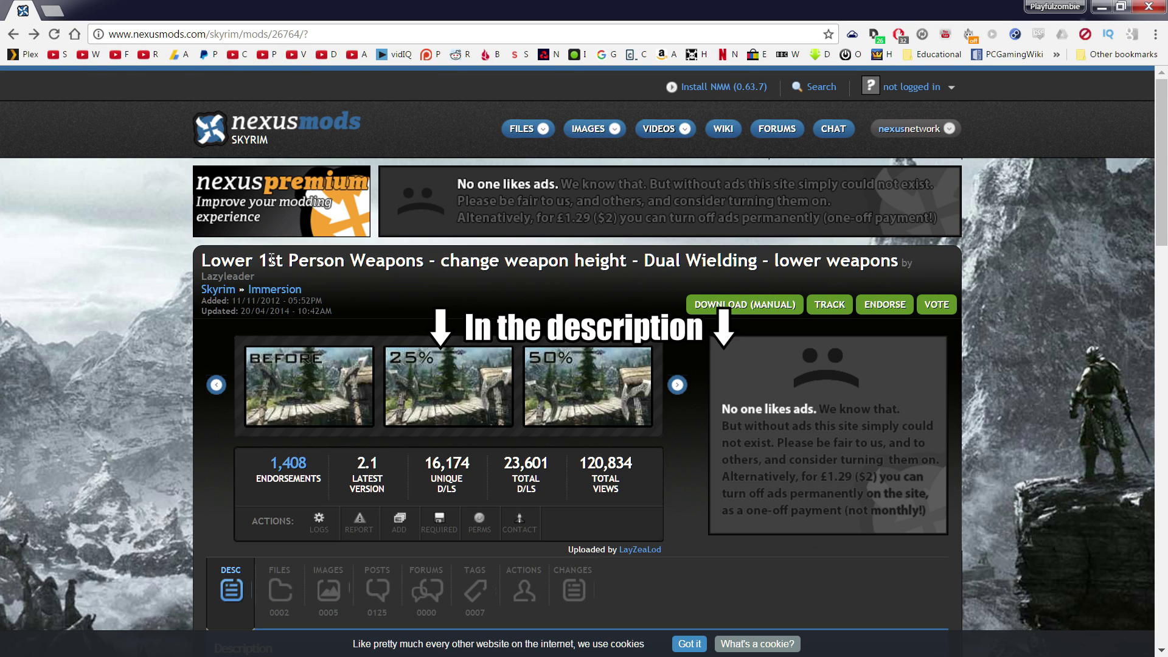
Scroll down to the mod's Installation notes in the Description, then back up
{"action": "scroll", "coordinate": [477, 279], "scroll_direction": "down", "scroll_amount": 4}
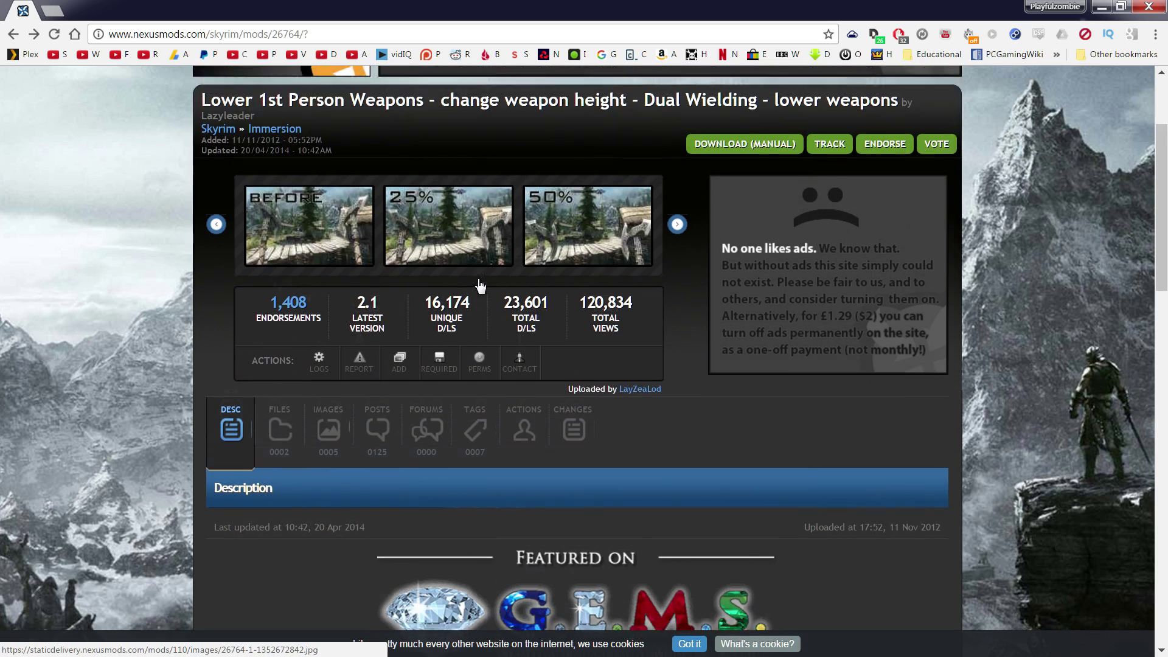
{"action": "scroll", "coordinate": [476, 279], "scroll_direction": "down", "scroll_amount": 8}
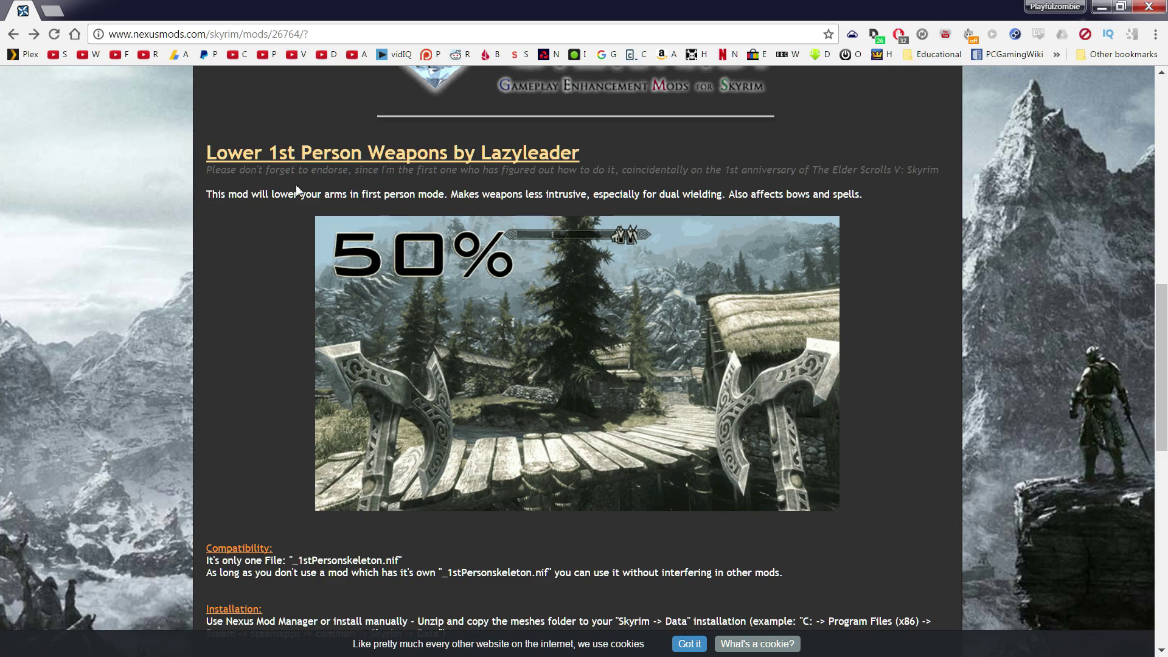
{"action": "scroll", "coordinate": [295, 184], "scroll_direction": "up", "scroll_amount": 4}
{"action": "scroll", "coordinate": [297, 187], "scroll_direction": "up", "scroll_amount": 8}
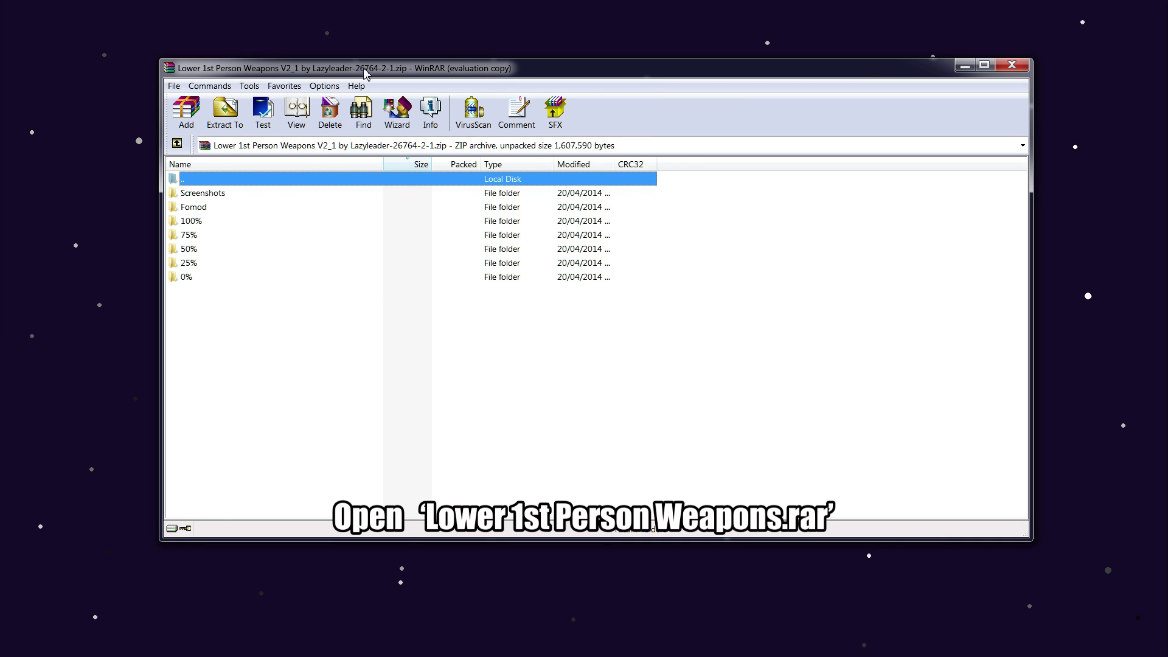
Move the WinRAR archive window to the top right and set the Steam library beside it
{"action": "left_click_drag", "start_coordinate": [365, 73], "coordinate": [492, 25]}
{"action": "left_click_drag", "start_coordinate": [289, 232], "coordinate": [517, 233]}
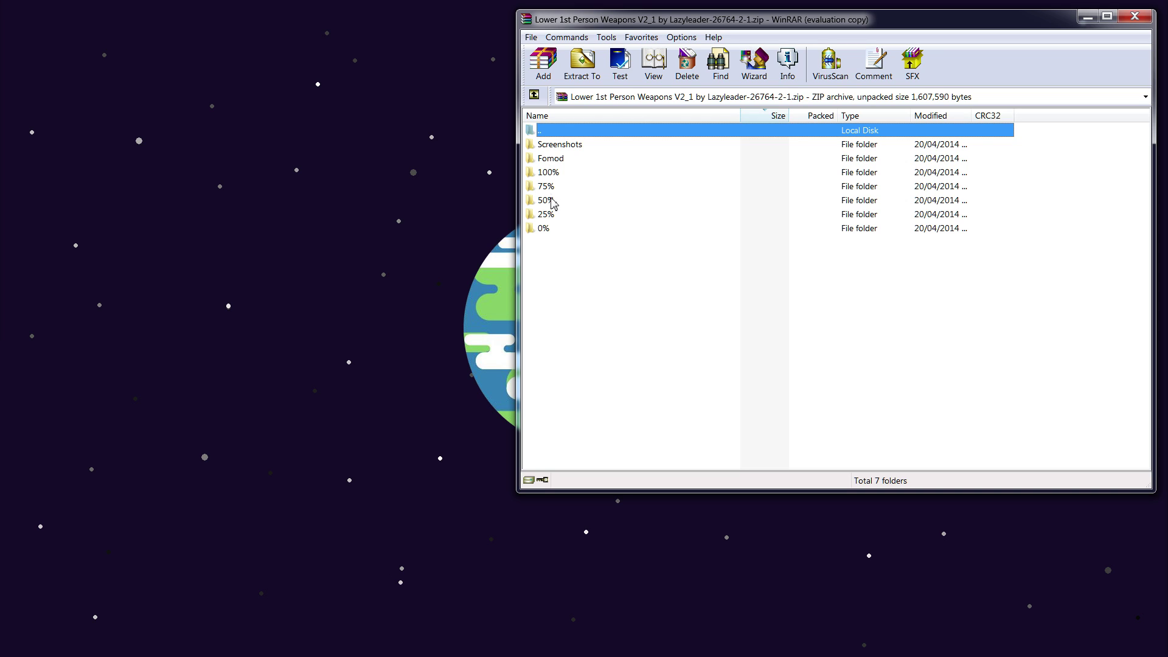
{"action": "left_click", "coordinate": [474, 243]}
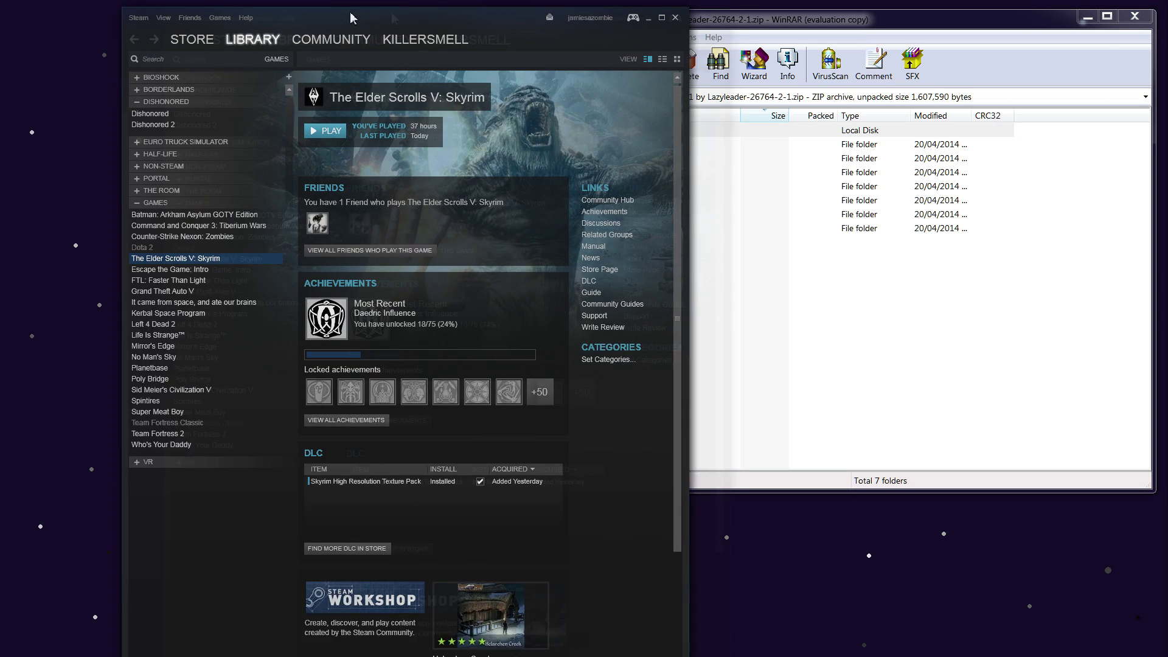
{"action": "left_click_drag", "start_coordinate": [358, 9], "coordinate": [286, 29]}
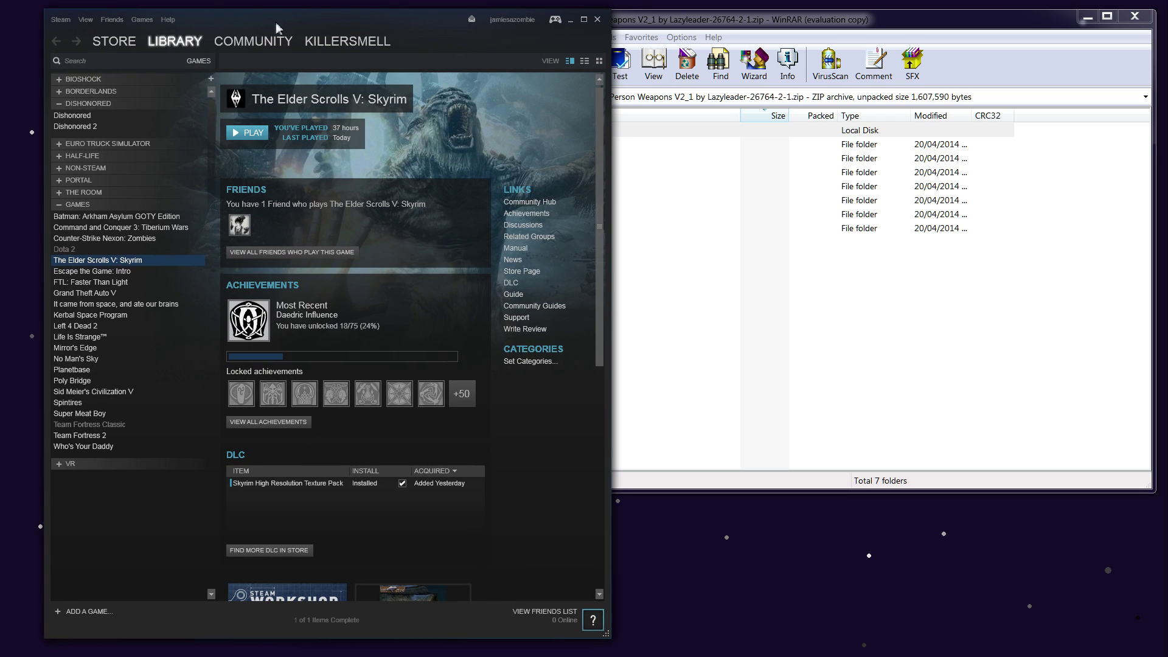
Browse Skyrim's local files from its Steam Properties and open the Data folder
{"action": "right_click", "coordinate": [115, 265]}
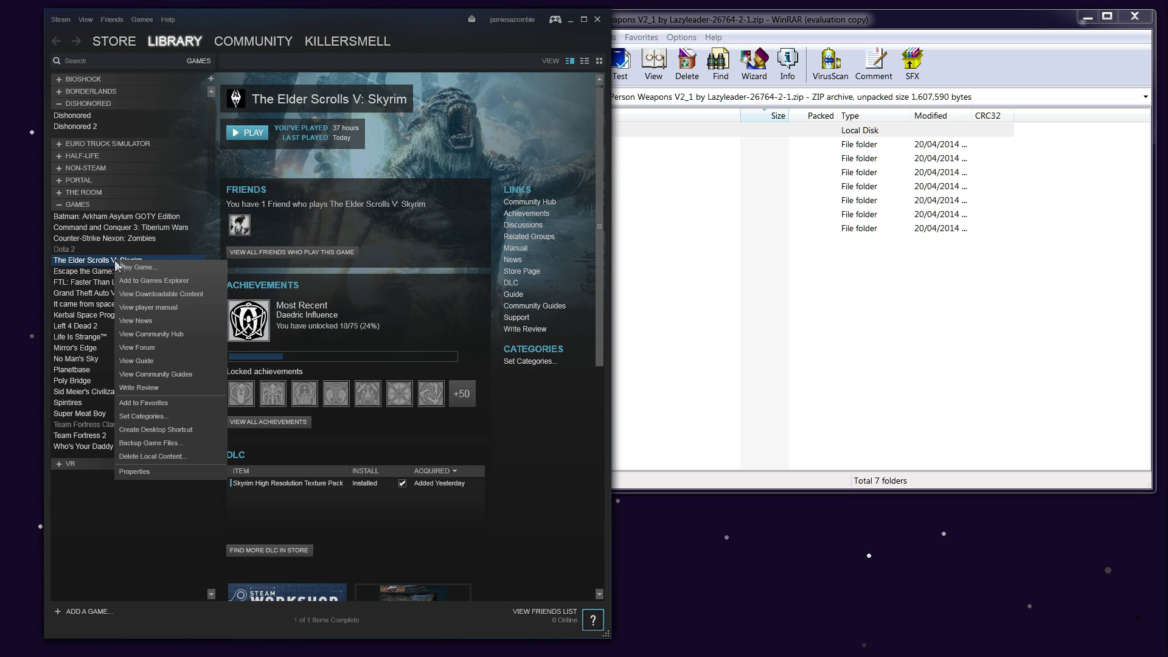
{"action": "left_click", "coordinate": [157, 478]}
{"action": "left_click", "coordinate": [544, 158]}
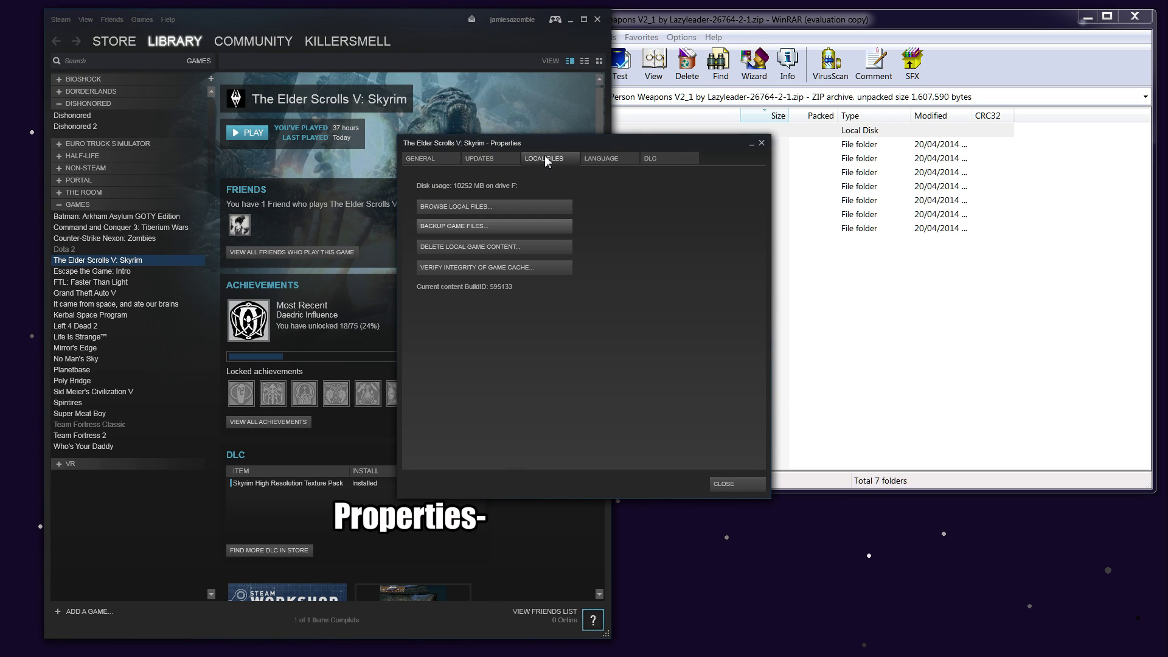
{"action": "left_click", "coordinate": [517, 206]}
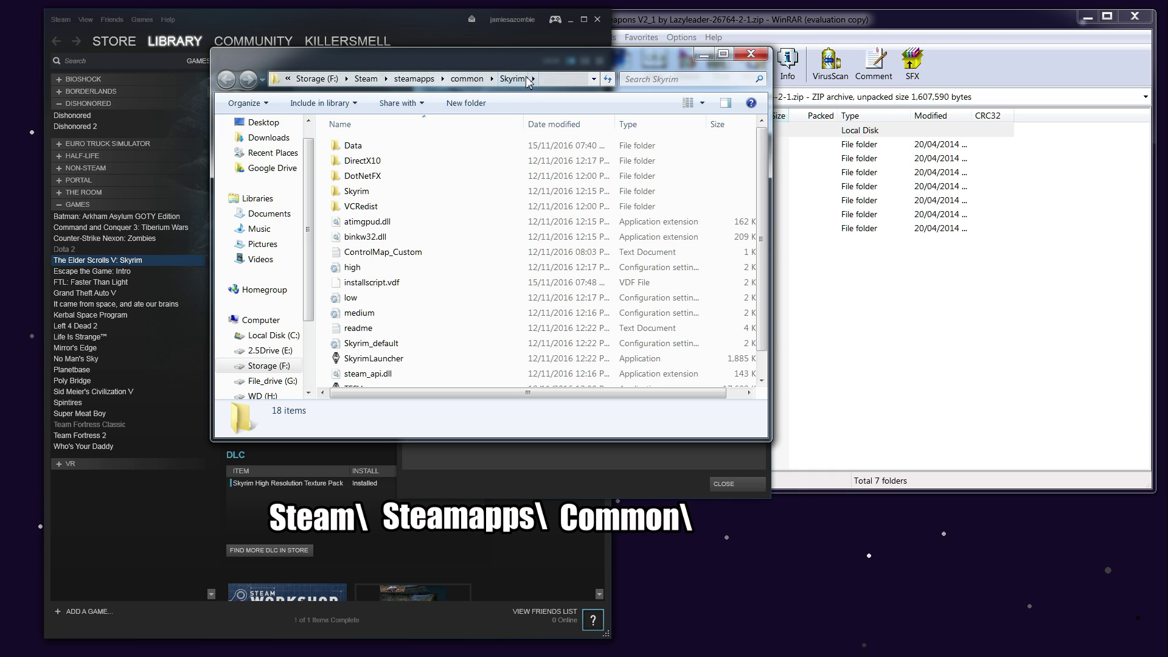
{"action": "double_click", "coordinate": [361, 147]}
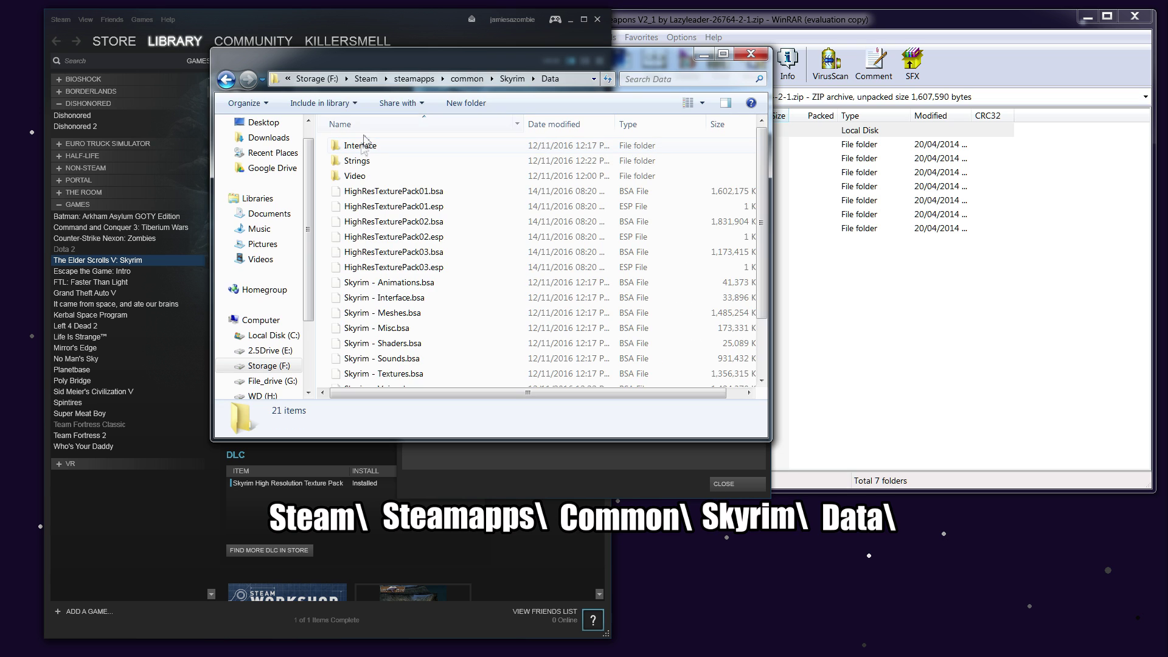
{"action": "left_click_drag", "start_coordinate": [381, 63], "coordinate": [274, 63]}
Copy the meshes folder from the archive's 50% version into Skyrim's Data folder
{"action": "left_click", "coordinate": [808, 331]}
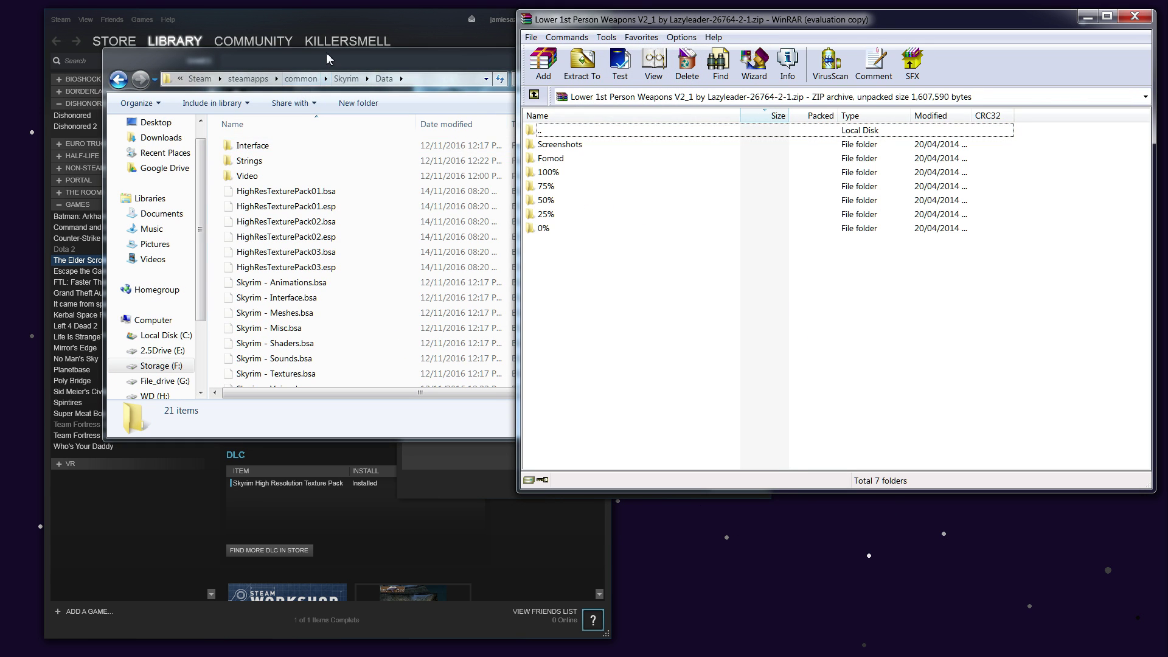
{"action": "left_click_drag", "start_coordinate": [329, 61], "coordinate": [281, 61]}
{"action": "left_click", "coordinate": [798, 272]}
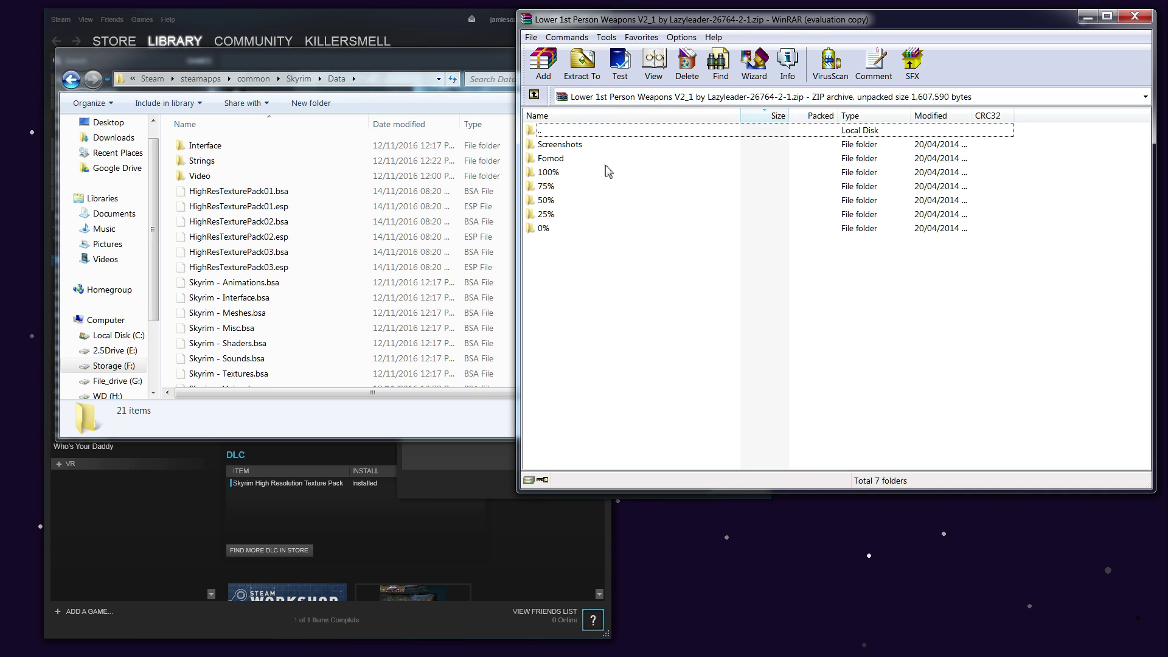
{"action": "left_click", "coordinate": [570, 200]}
{"action": "double_click", "coordinate": [581, 204]}
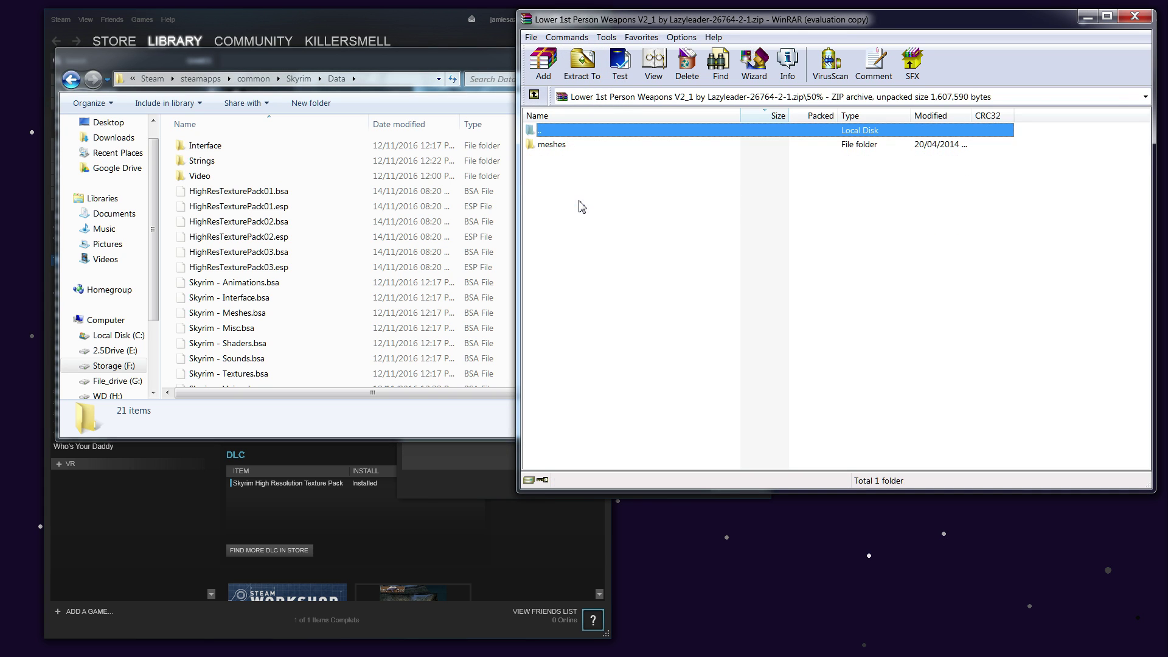
{"action": "left_click", "coordinate": [568, 146]}
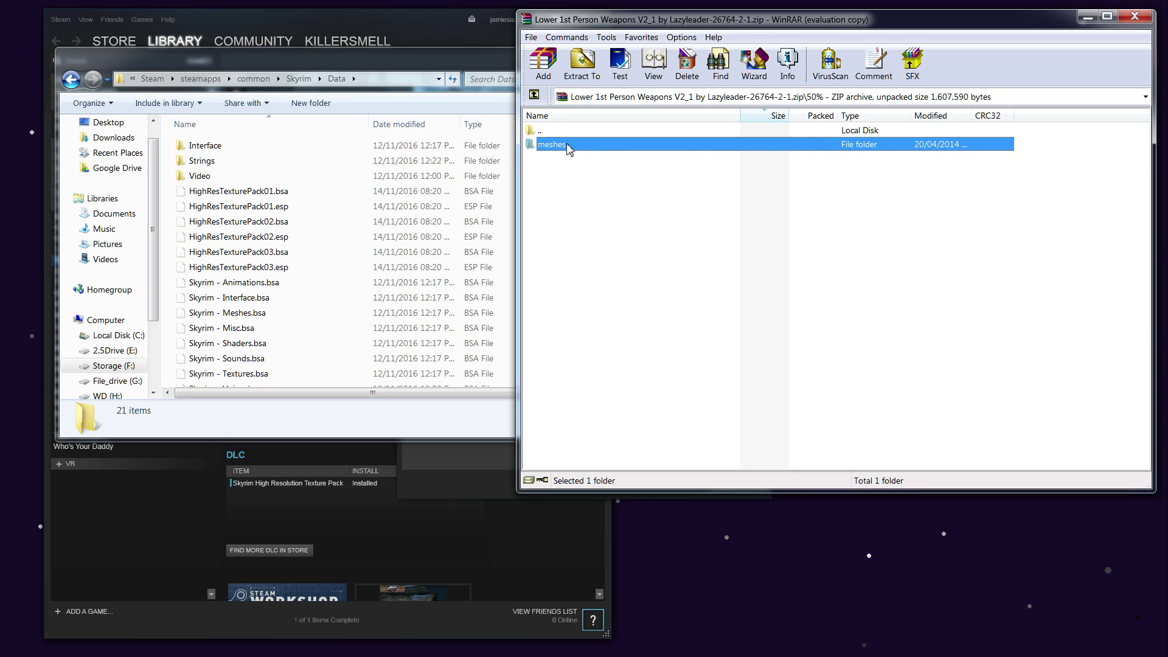
{"action": "left_click_drag", "start_coordinate": [568, 147], "coordinate": [182, 206]}
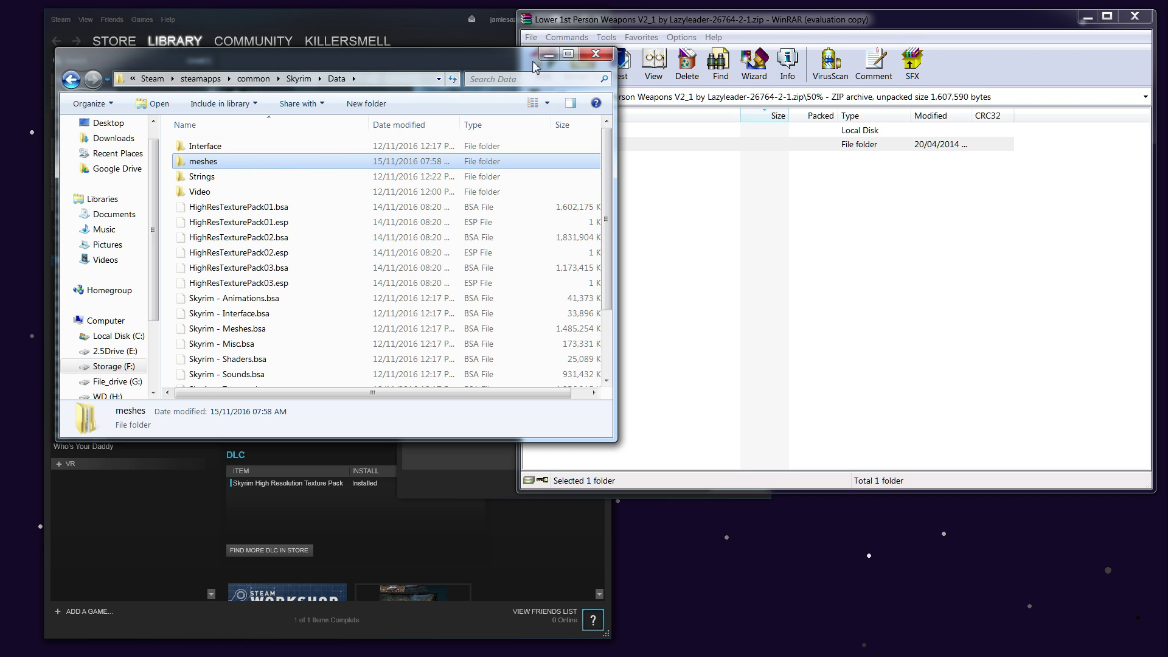
Close the Data folder window, WinRAR and Skyrim's Steam Properties dialog
{"action": "left_click", "coordinate": [595, 53]}
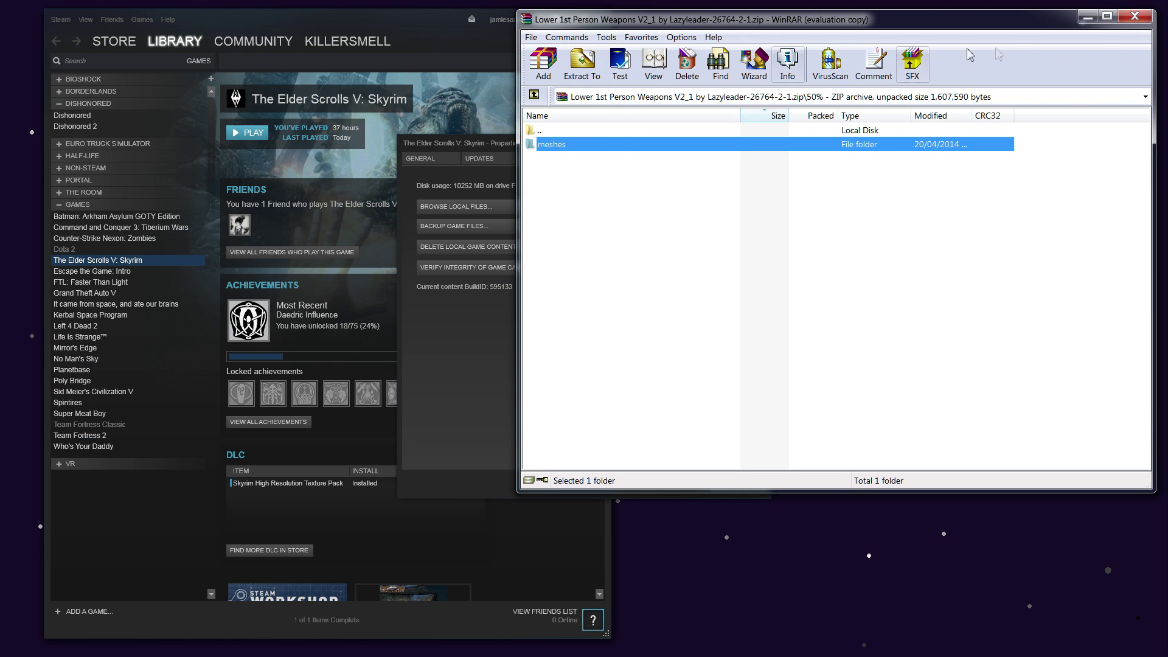
{"action": "left_click", "coordinate": [1134, 16]}
{"action": "left_click", "coordinate": [764, 146]}
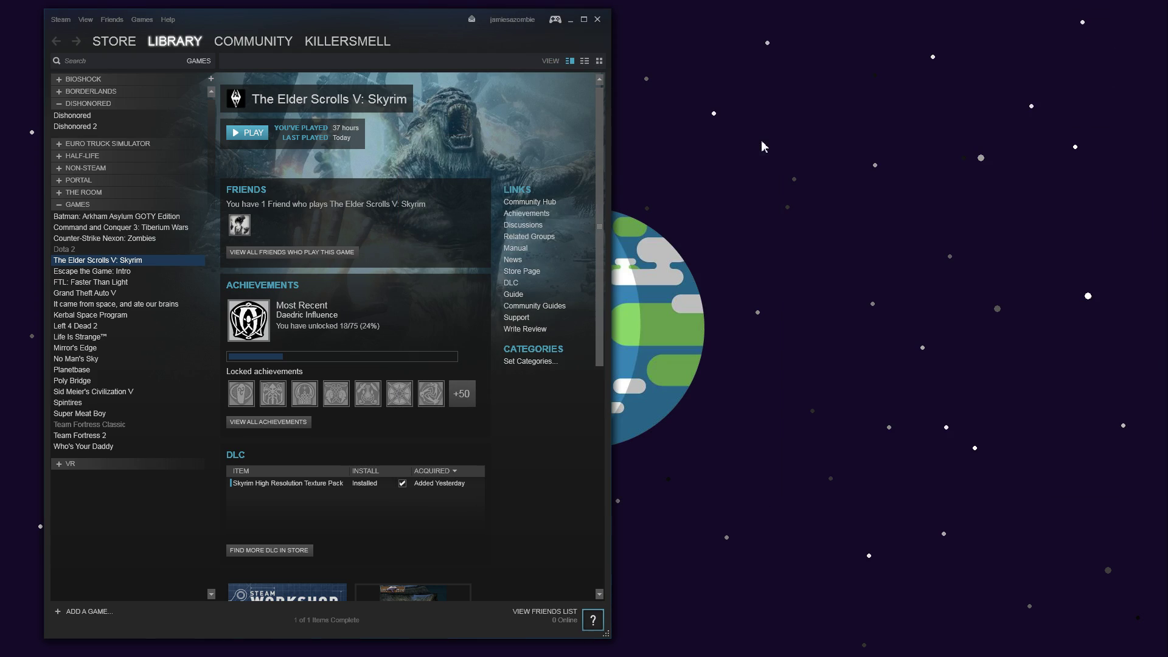
Walk around the house in first person and bring up the four-way menu with Tab
{"action": "left_click_drag", "start_coordinate": [423, 27], "coordinate": [0, 47]}
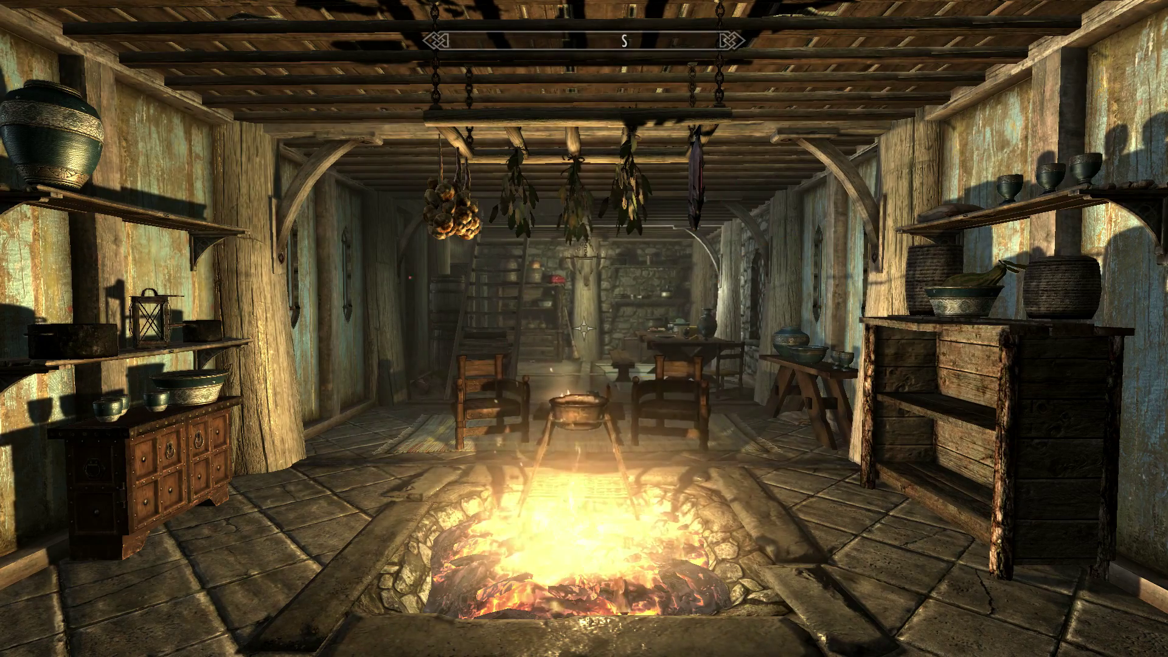
{"action": "key", "text": "w"}
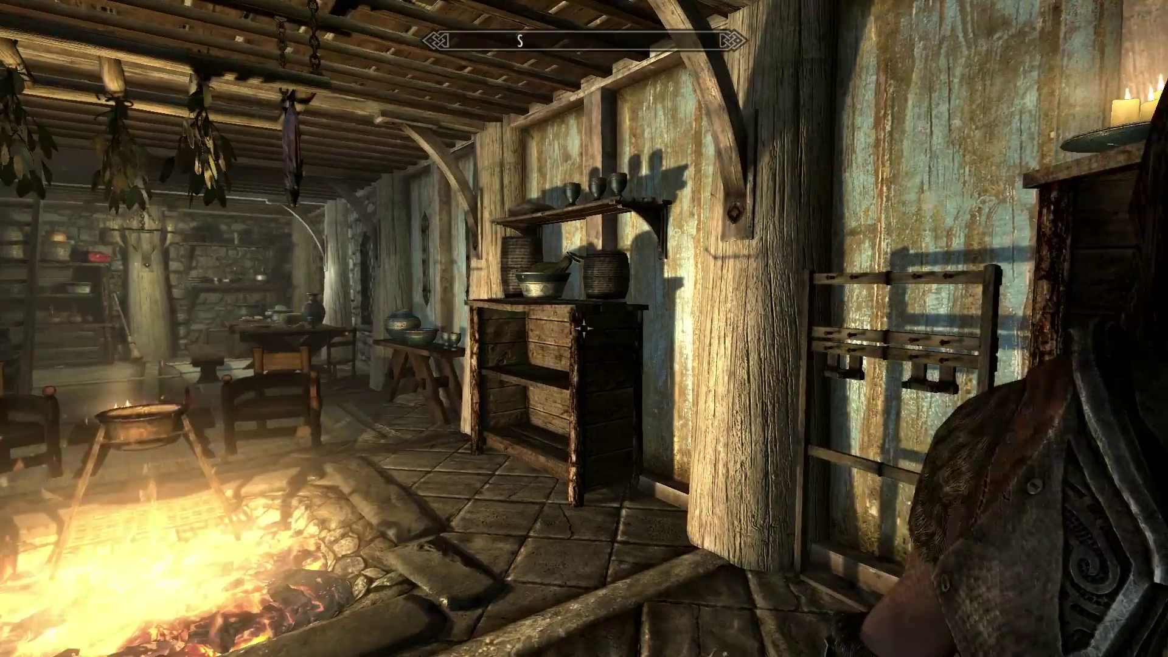
{"action": "mouse_move", "coordinate": [583, 328]}
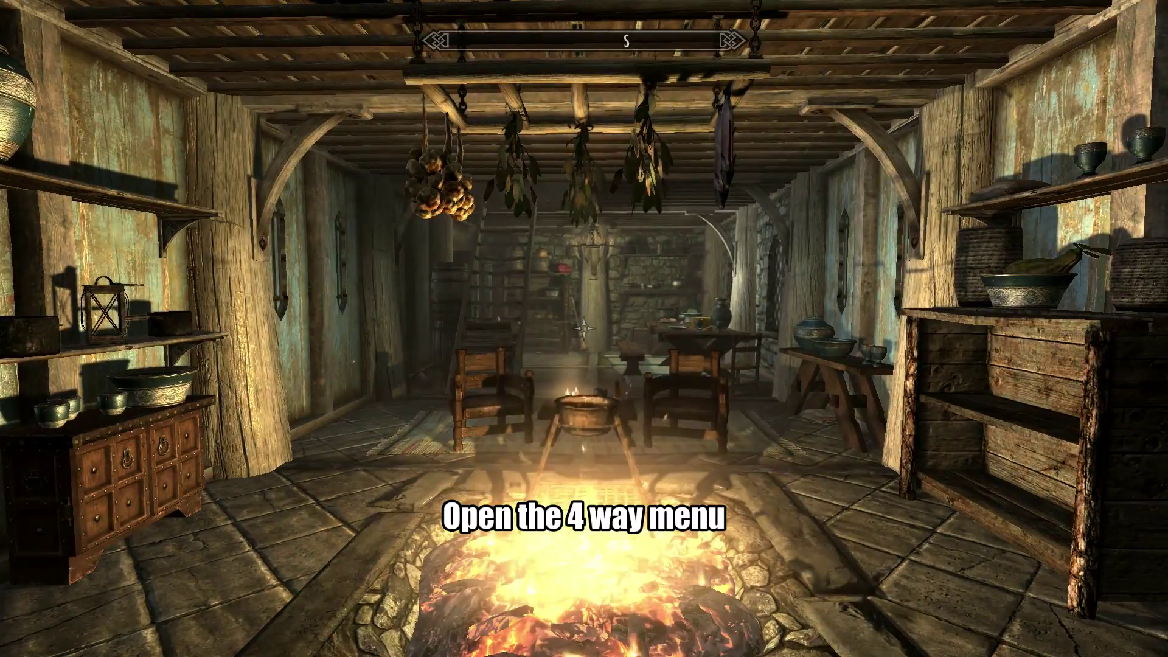
{"action": "key", "text": "Tab"}
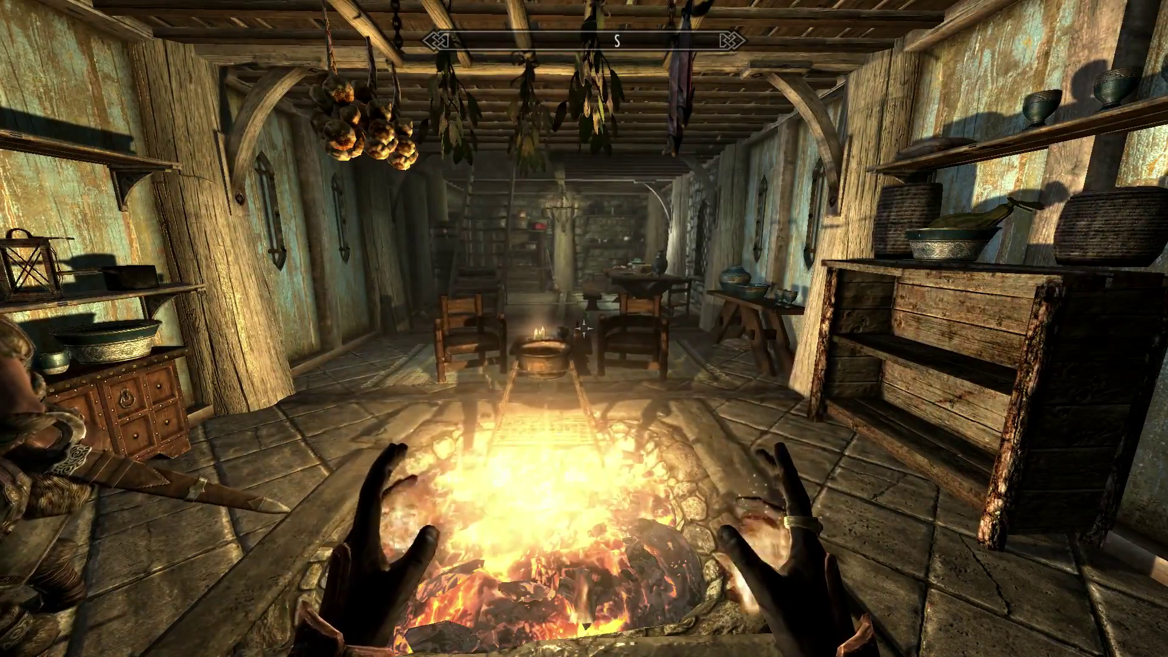
Bring up the System menu with Escape
{"action": "key", "text": "Escape"}
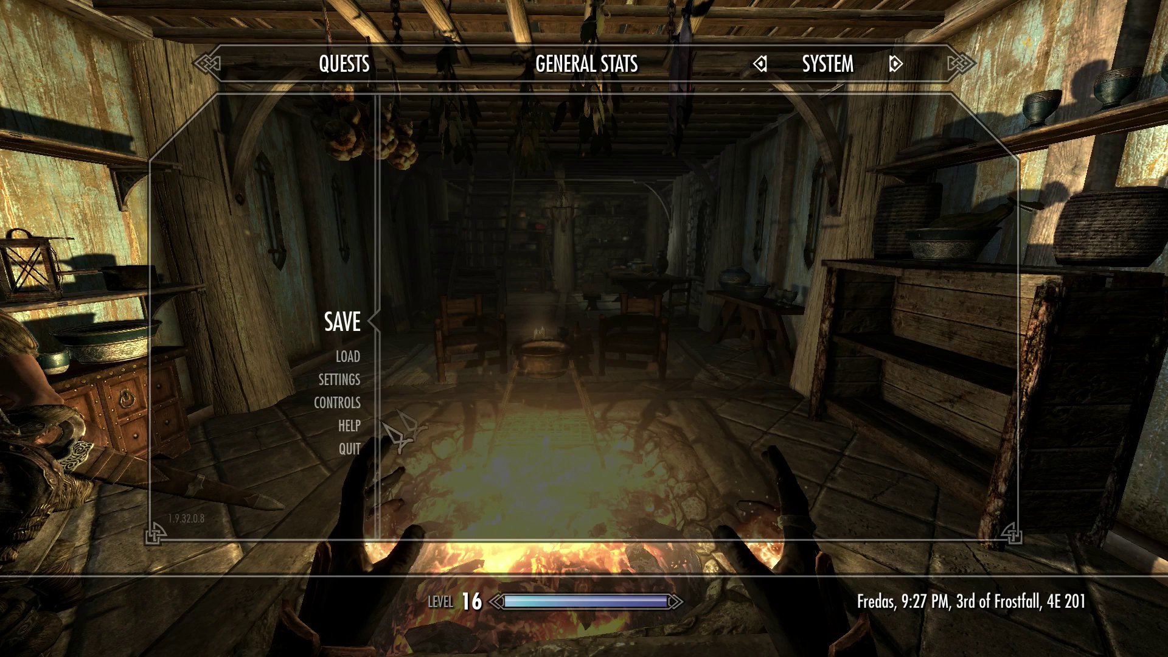